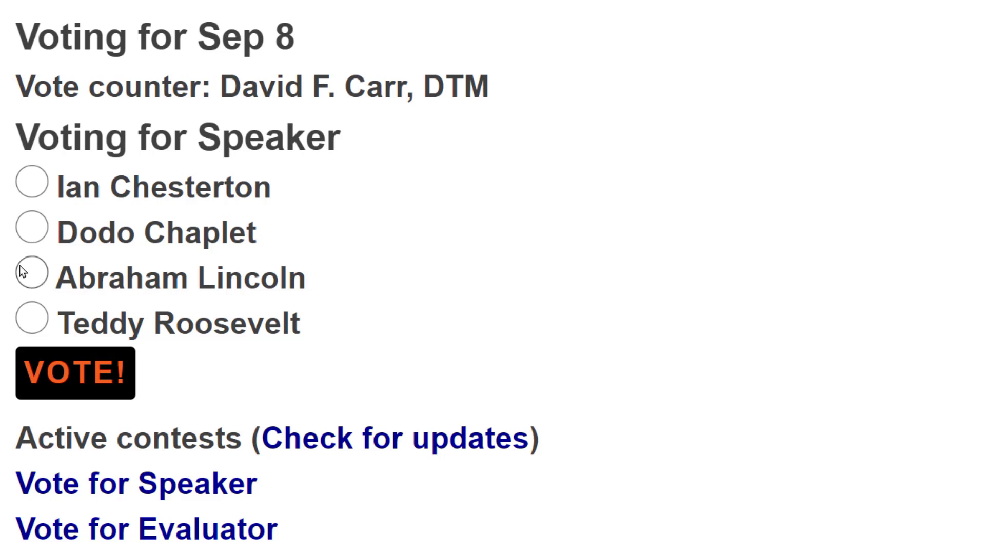
Step: Cast a vote for Abraham Lincoln on the Sep 8 Speaker ballot
{"action": "left_click", "coordinate": [31, 272]}
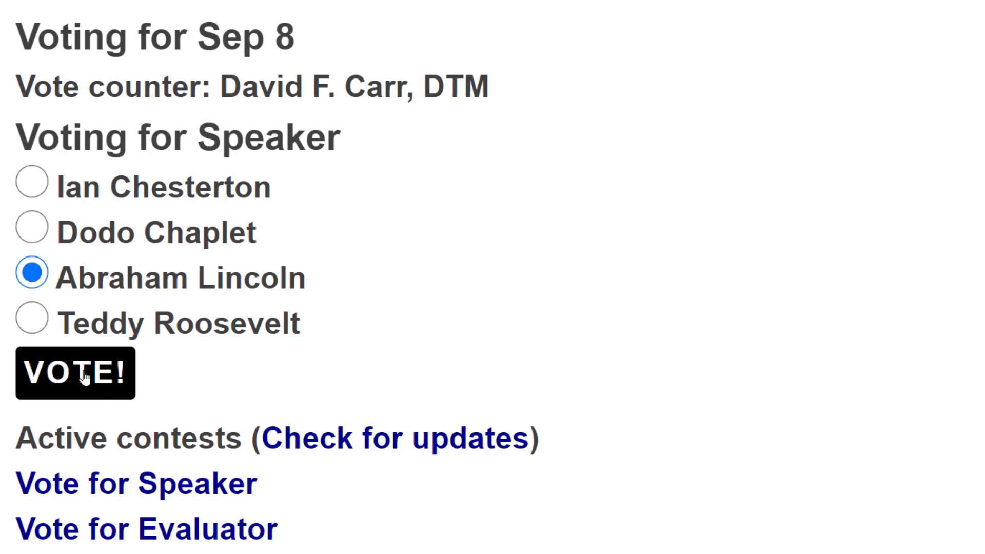
{"action": "left_click", "coordinate": [85, 377]}
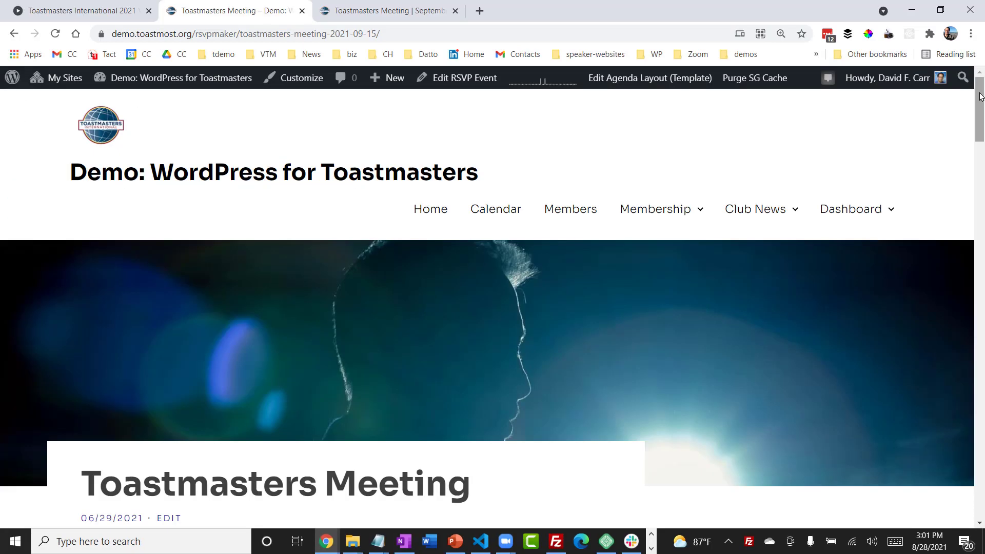
Step: Open the Vote Counter's Tool for the September 15, 2021 meeting and take over the vote counter role
{"action": "left_click_drag", "start_coordinate": [981, 100], "coordinate": [981, 161]}
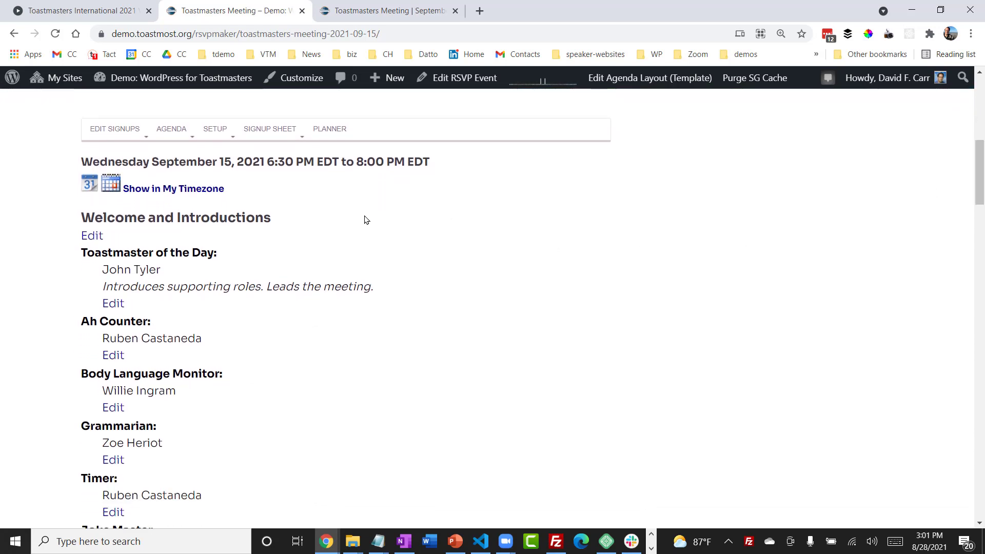
{"action": "left_click", "coordinate": [171, 133]}
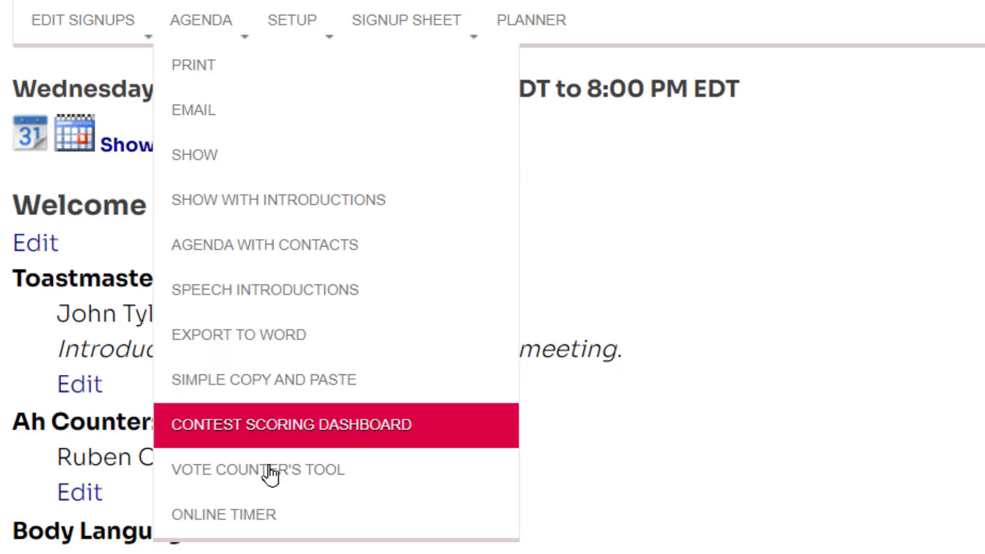
{"action": "left_click", "coordinate": [270, 472]}
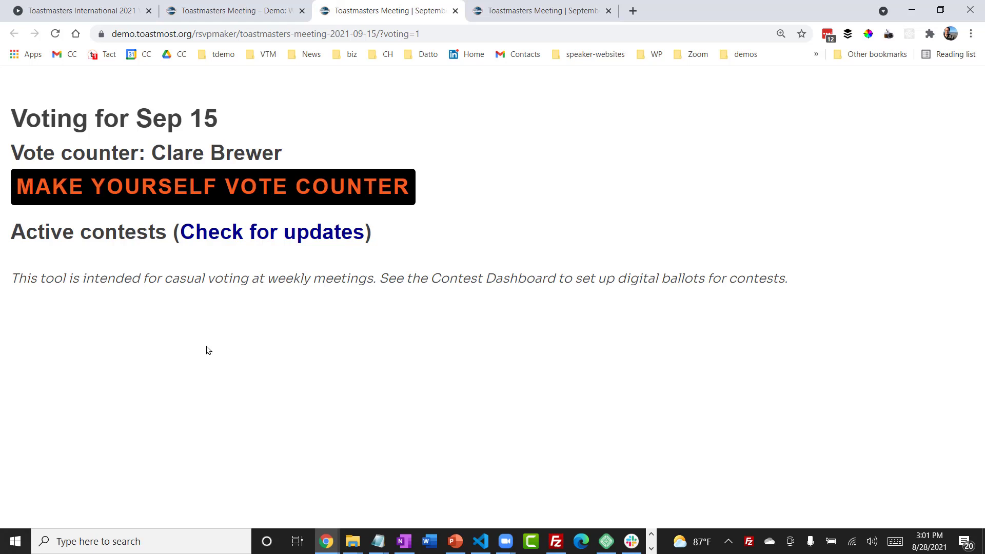
{"action": "left_click", "coordinate": [193, 190]}
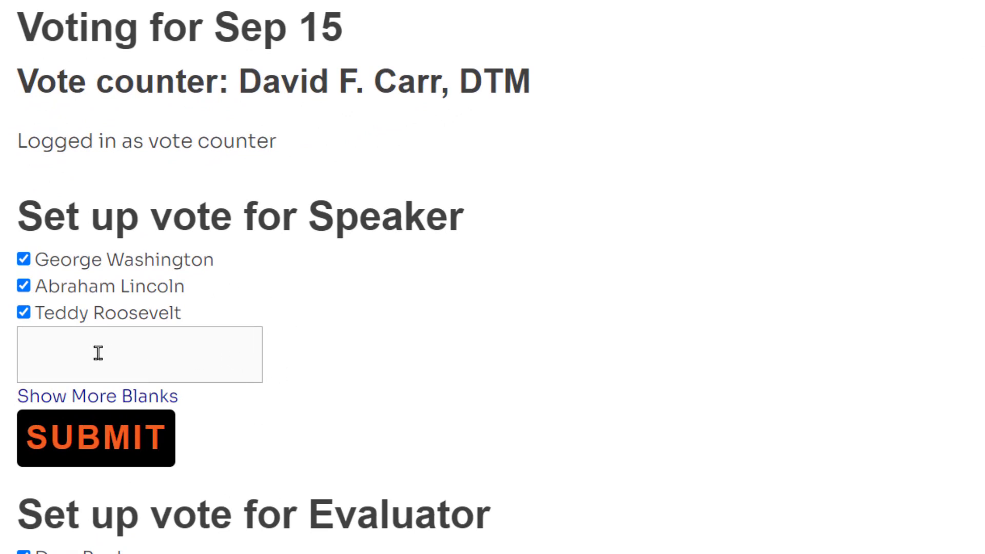
Step: Exclude Teddy Roosevelt from the Speaker vote and add Thomas Jefferson as a candidate
{"action": "left_click", "coordinate": [24, 313]}
{"action": "left_click", "coordinate": [62, 344]}
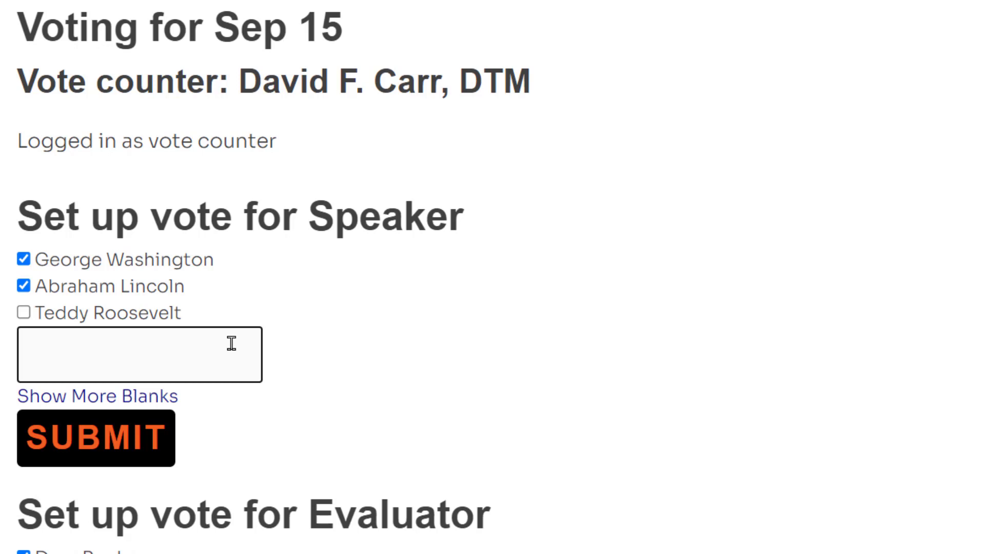
{"action": "type", "text": "Thomas"}
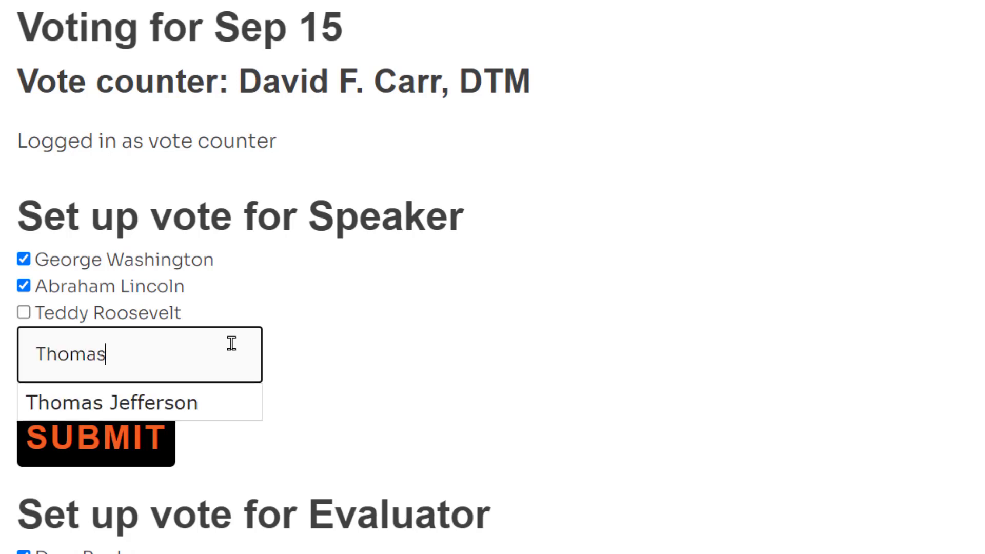
{"action": "left_click", "coordinate": [127, 410]}
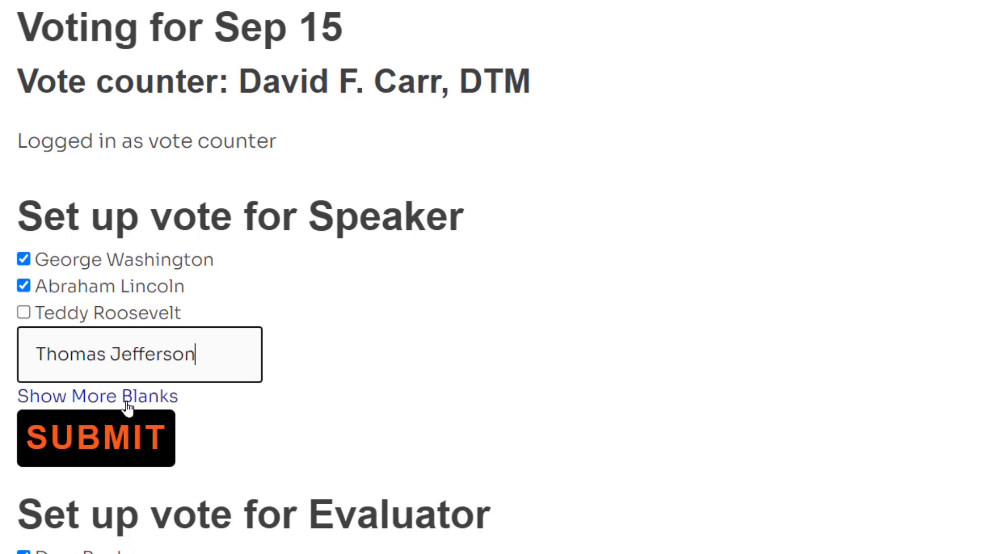
{"action": "left_click", "coordinate": [269, 446]}
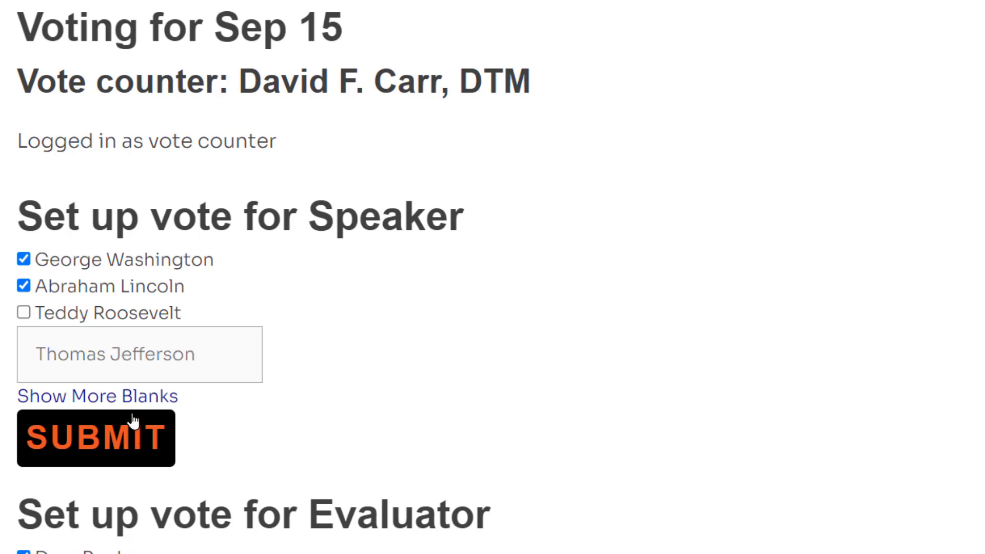
Step: Show more blanks for the Speaker vote, add James Madison as a candidate, and submit the ballot setup
{"action": "left_click", "coordinate": [125, 397]}
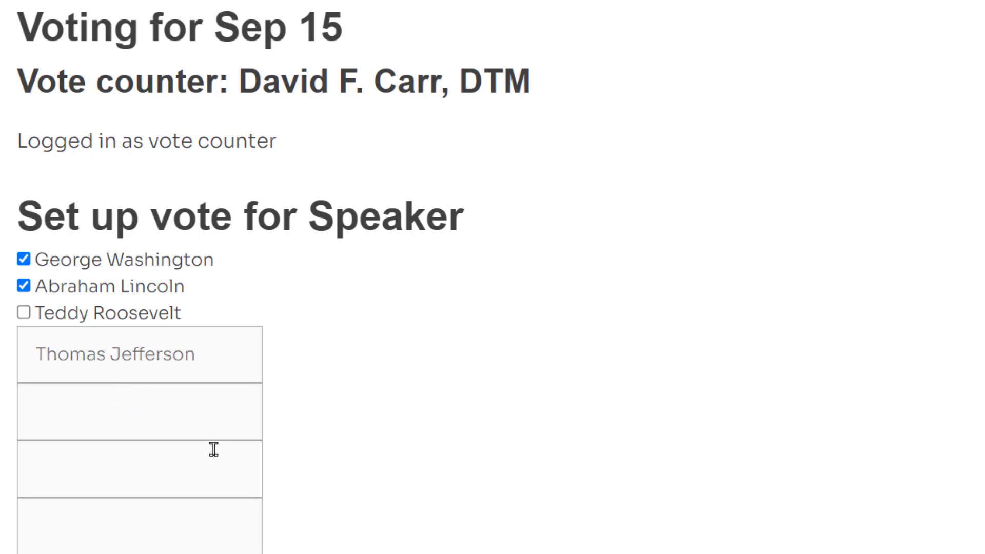
{"action": "left_click", "coordinate": [113, 418]}
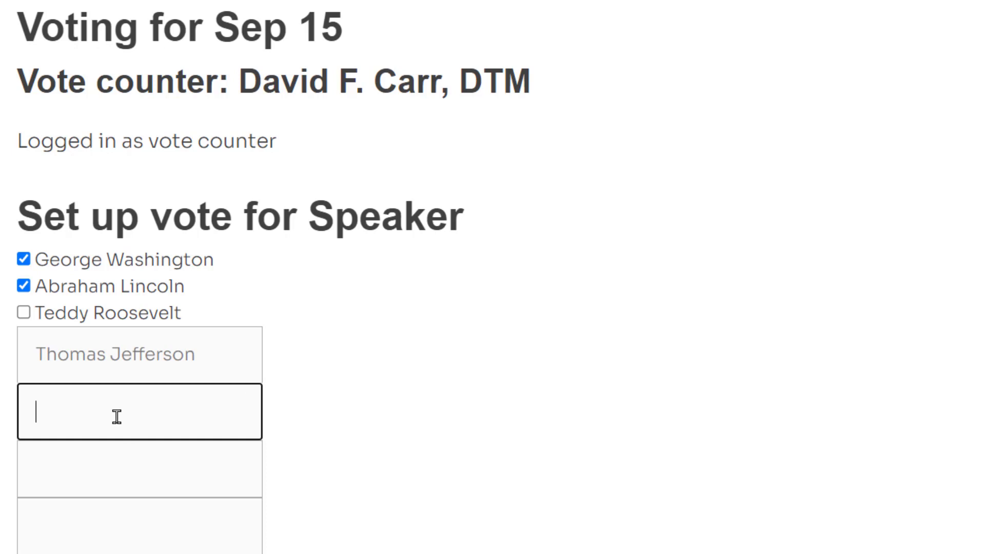
{"action": "type", "text": "James"}
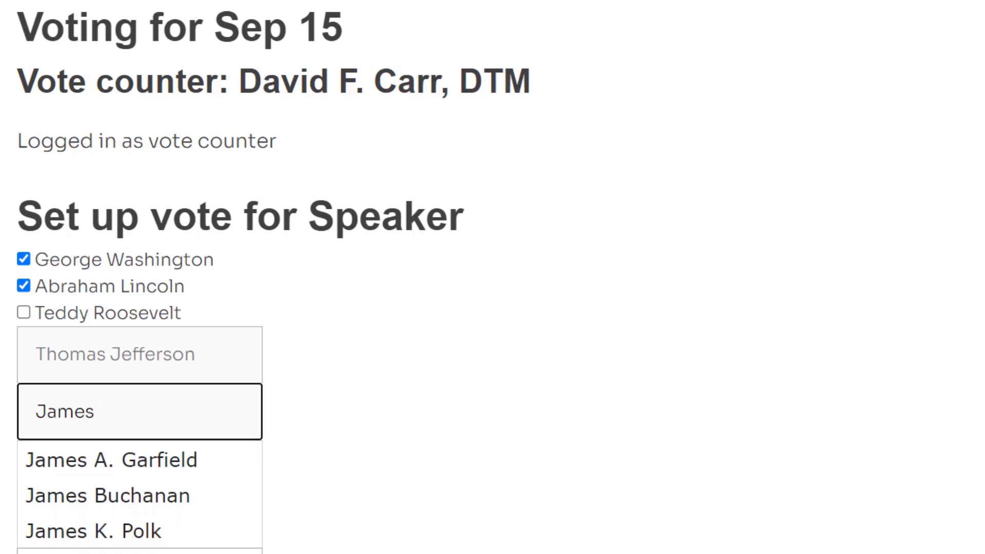
{"action": "type", "text": " Madison"}
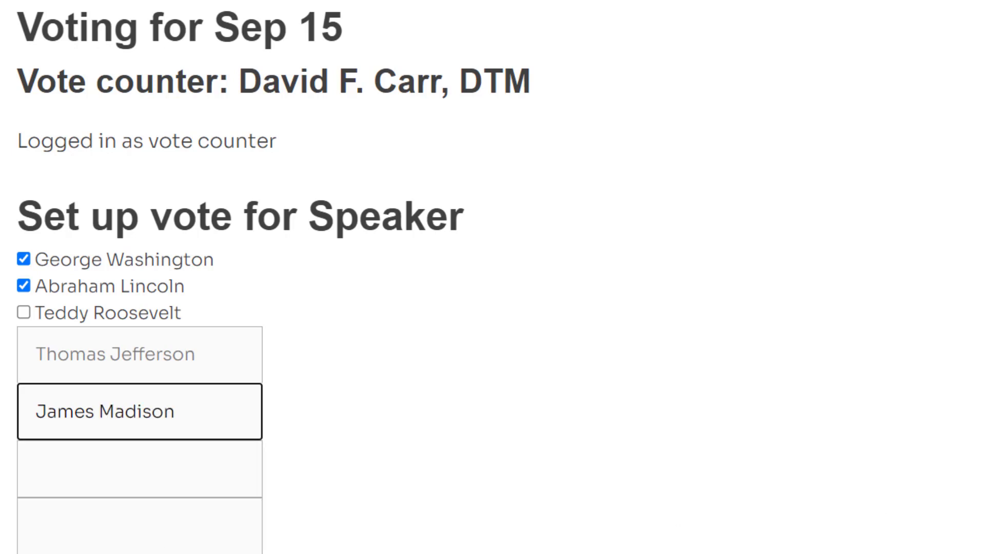
{"action": "scroll", "coordinate": [961, 517], "scroll_direction": "down", "scroll_amount": 3}
{"action": "left_click", "coordinate": [748, 378]}
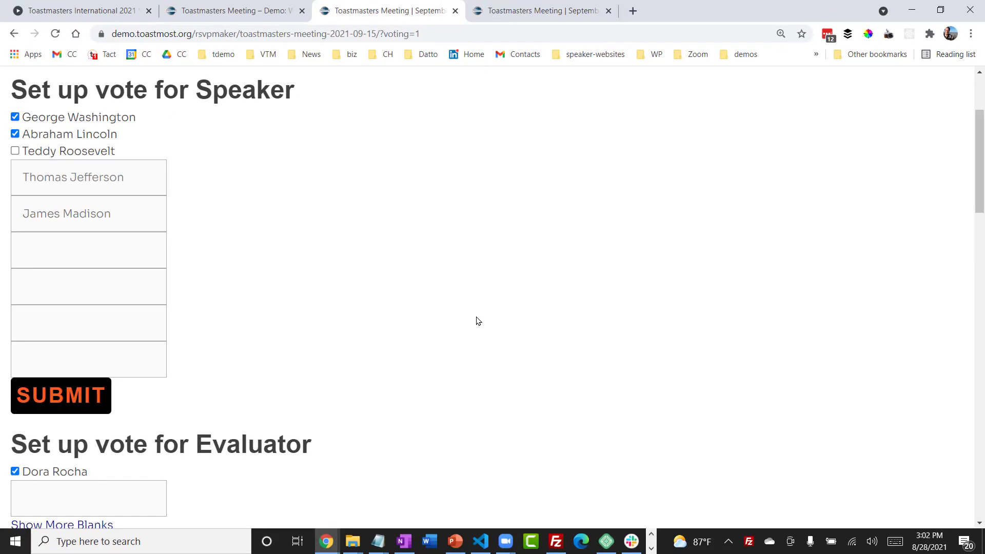
{"action": "left_click", "coordinate": [63, 401]}
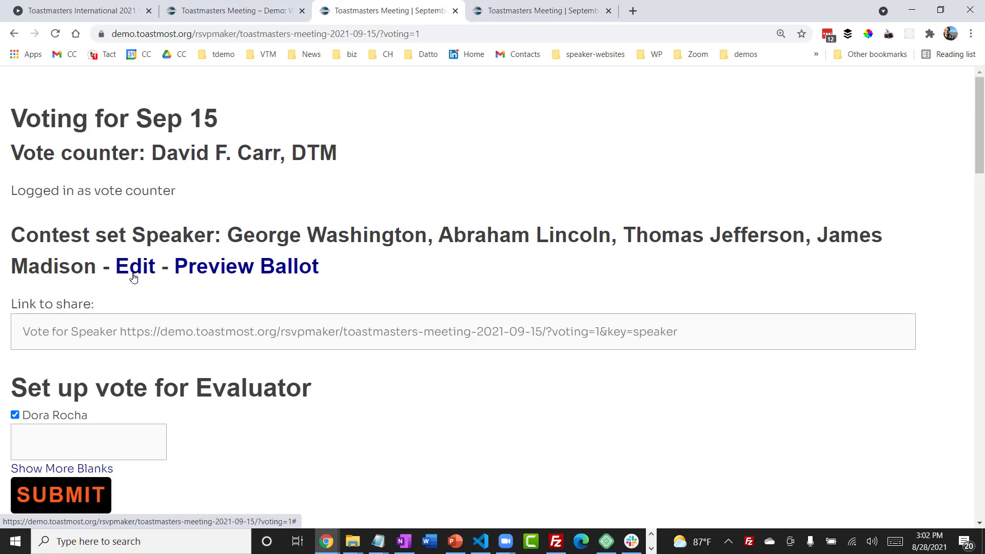
Step: Copy the shareable Speaker voting link and send it to everyone in the Zoom meeting chat
{"action": "left_click", "coordinate": [290, 330]}
{"action": "key", "text": "ctrl+c"}
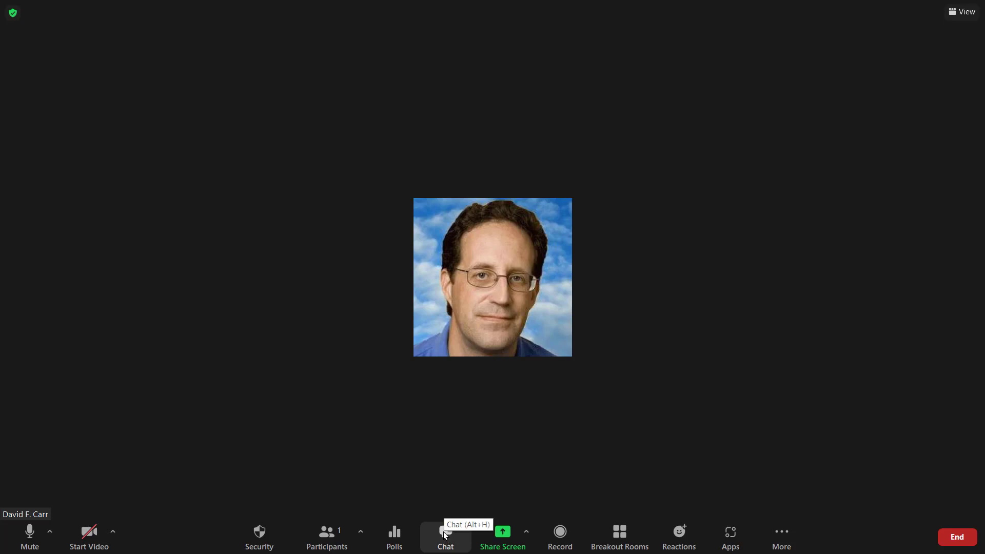
{"action": "left_click", "coordinate": [445, 534]}
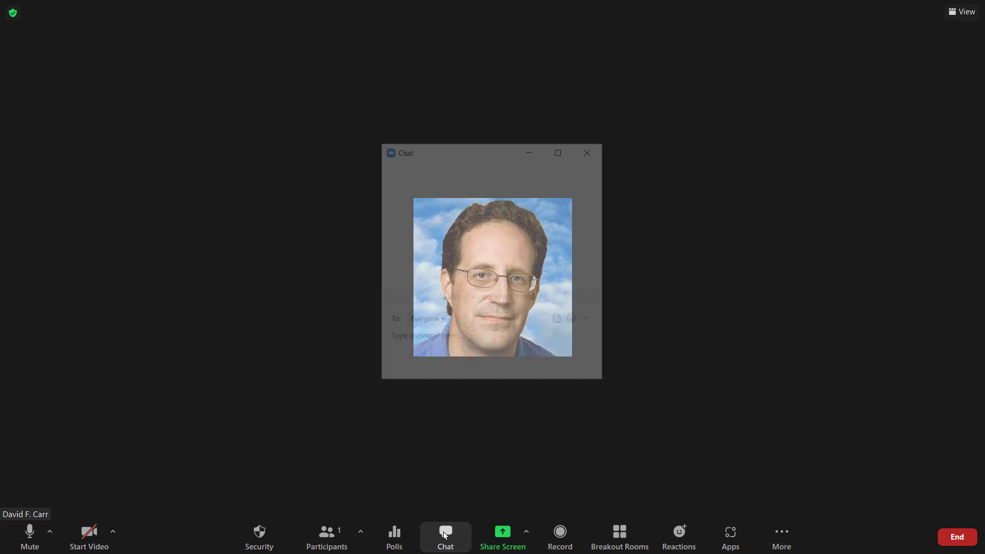
{"action": "key", "text": "ctrl+v"}
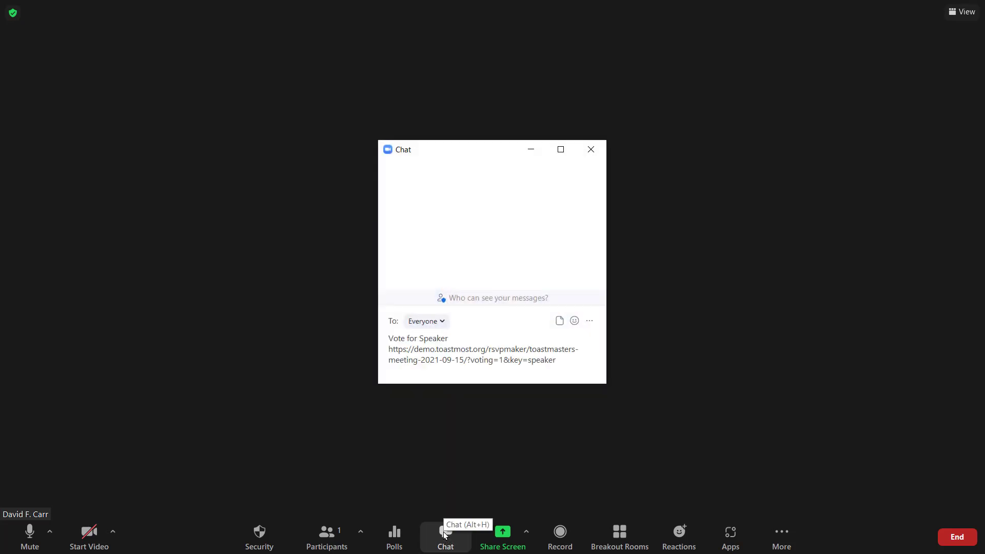
{"action": "key", "text": "Return"}
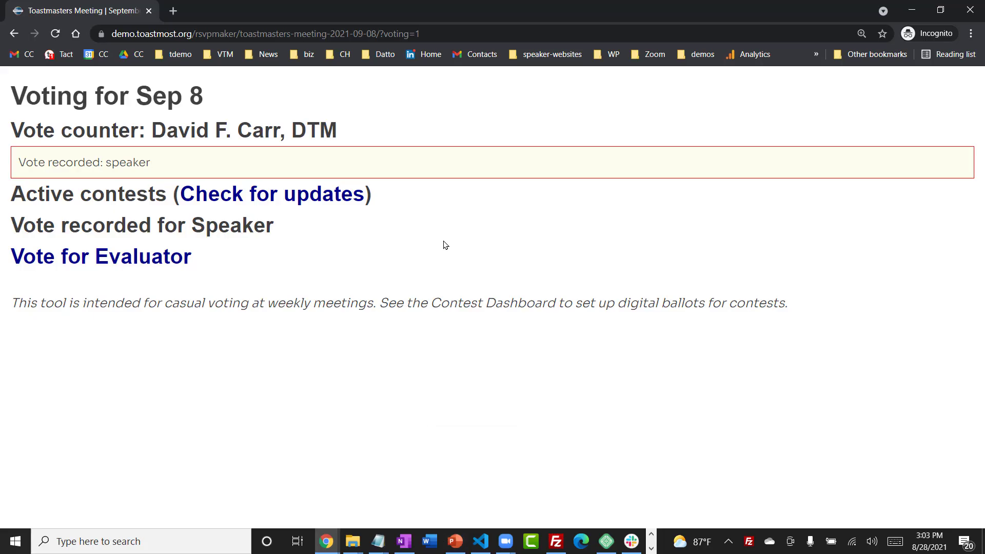
Step: In the incognito browser window, cast a vote for the first-listed candidate on the Sep 8 Evaluator ballot
{"action": "left_click", "coordinate": [129, 262]}
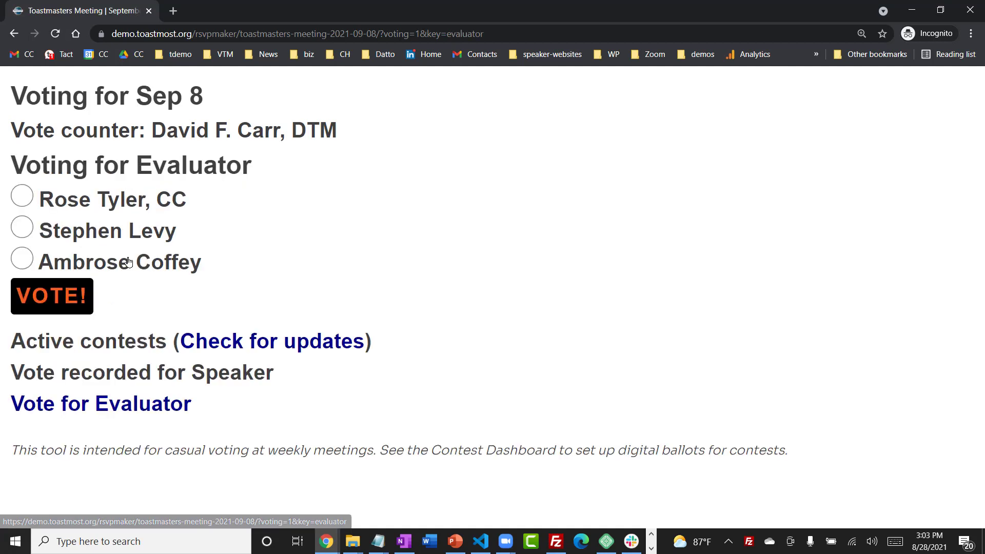
{"action": "left_click", "coordinate": [21, 195]}
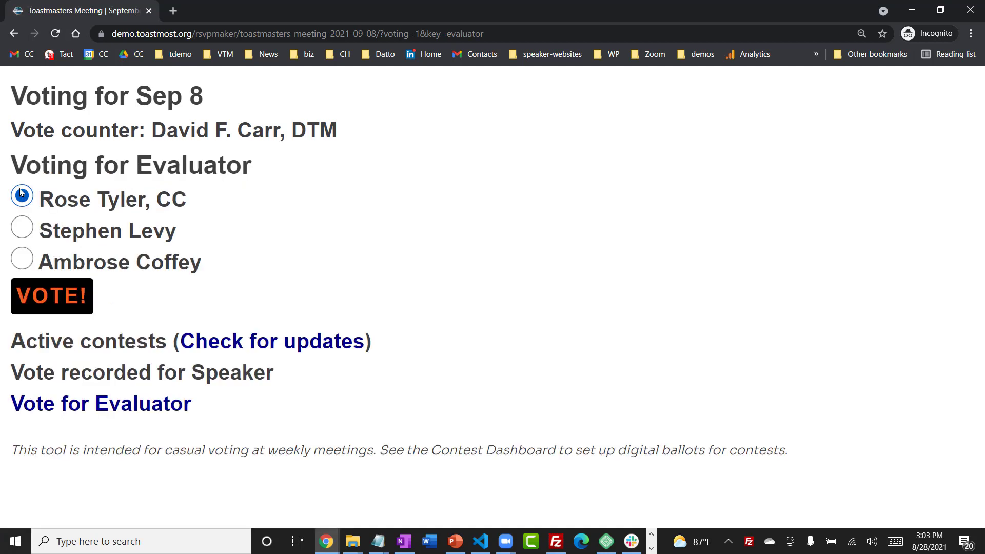
{"action": "left_click", "coordinate": [63, 296]}
Step: Return to the Sep 15 vote counter page and add James A. Garfield as the first Table Topics Speaker candidate
{"action": "key", "text": "alt+Tab"}
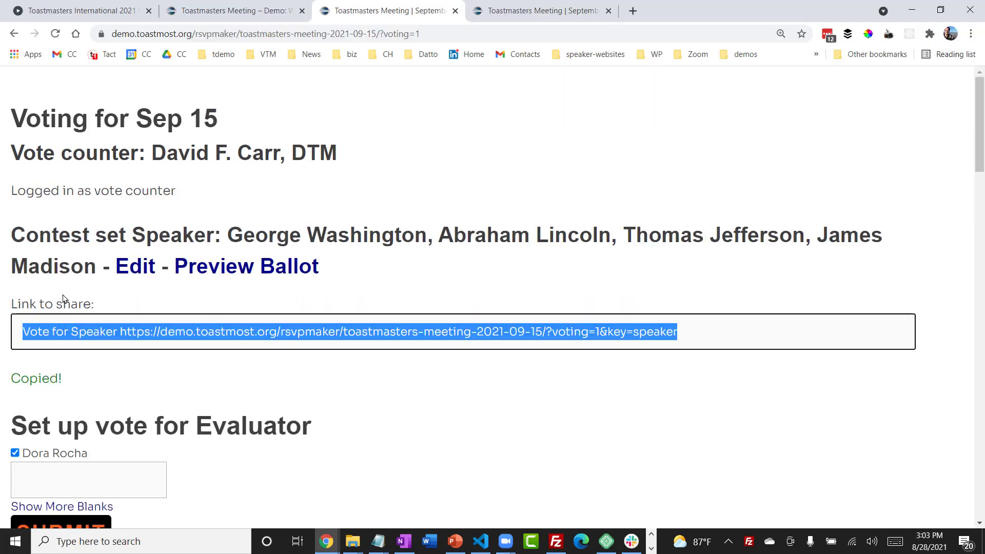
{"action": "left_click_drag", "start_coordinate": [980, 122], "coordinate": [979, 205]}
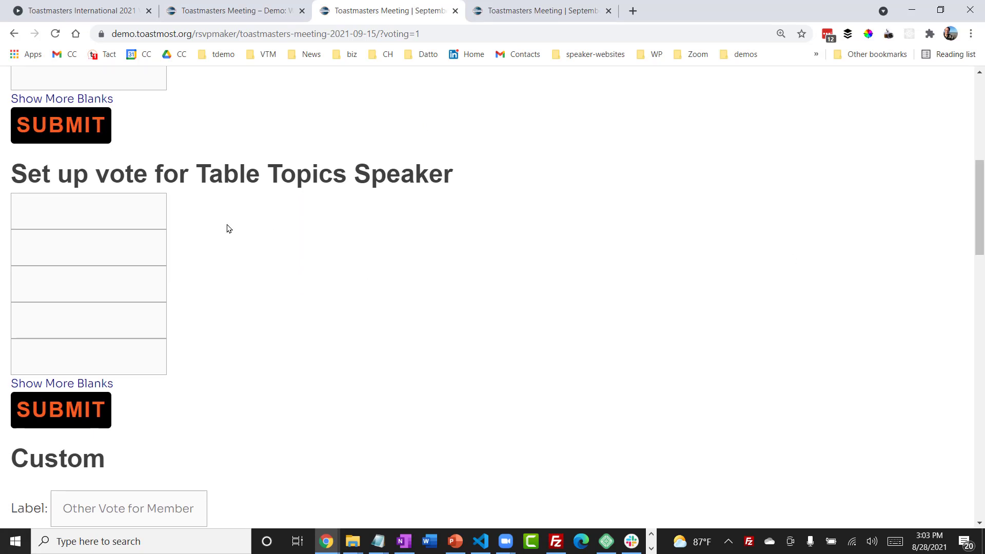
{"action": "left_click", "coordinate": [66, 205]}
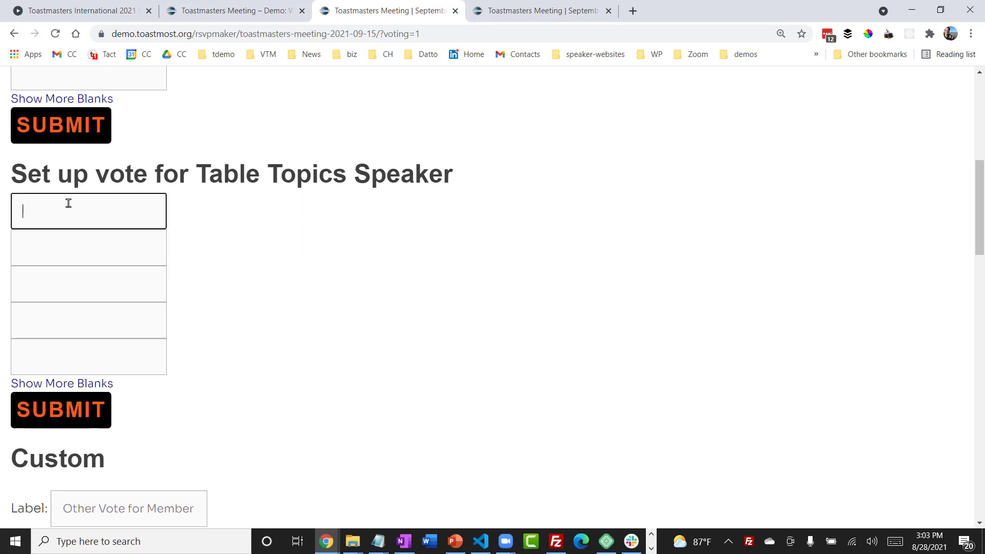
{"action": "type", "text": "Jame"}
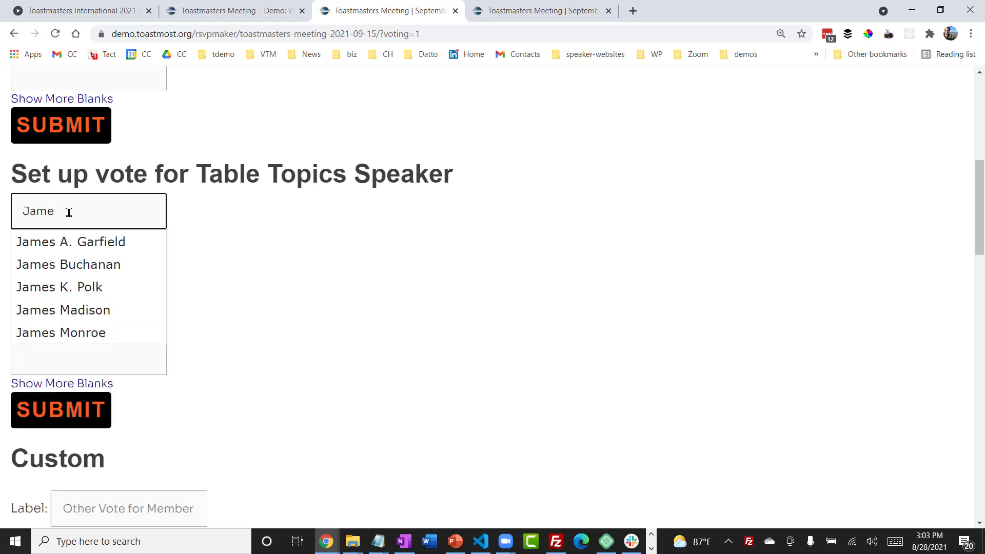
{"action": "left_click", "coordinate": [57, 242]}
Step: Add James Buchanan and James K. Polk as Table Topics Speaker candidates and submit the ballot setup
{"action": "left_click", "coordinate": [75, 257]}
{"action": "type", "text": "James"}
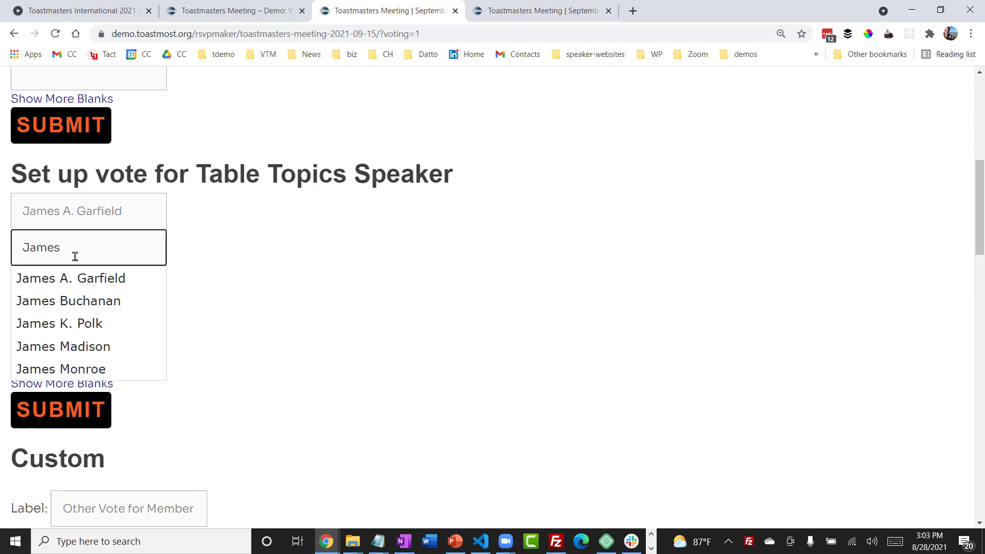
{"action": "left_click", "coordinate": [70, 302]}
{"action": "left_click", "coordinate": [70, 289]}
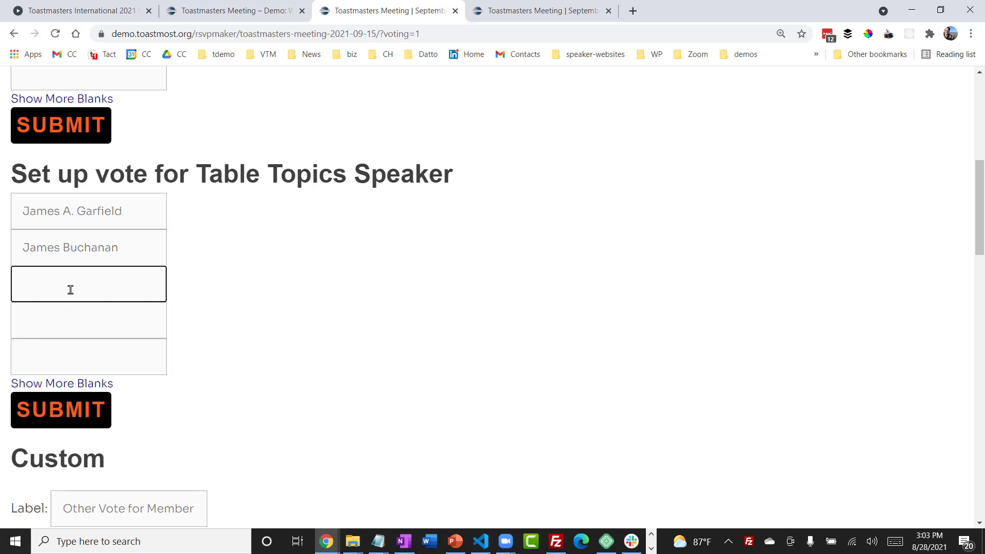
{"action": "type", "text": "James"}
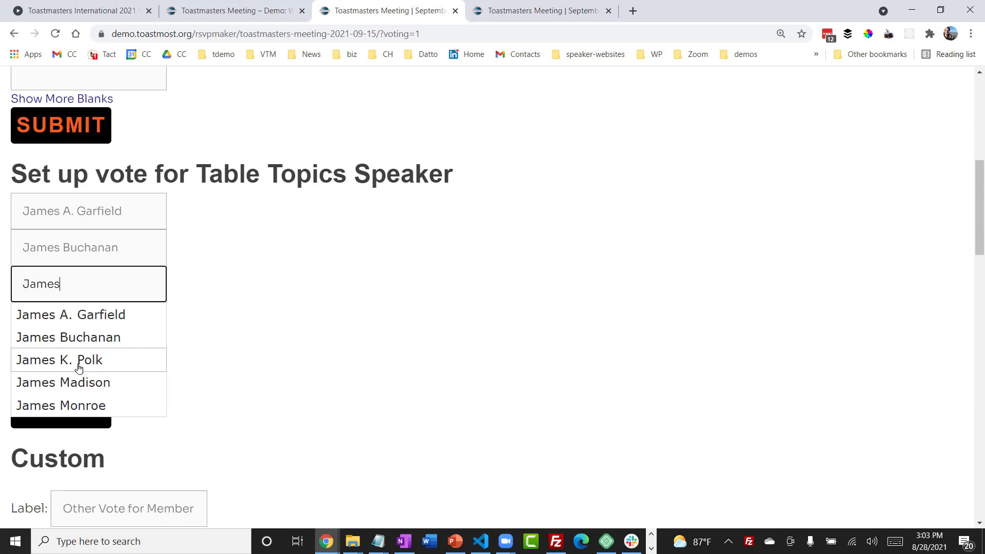
{"action": "left_click", "coordinate": [78, 368]}
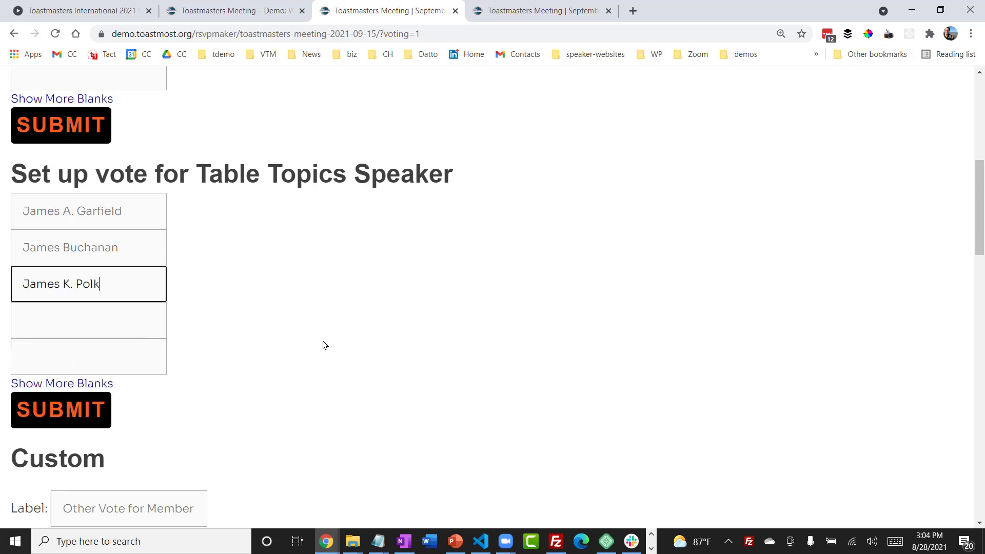
{"action": "left_click", "coordinate": [66, 409]}
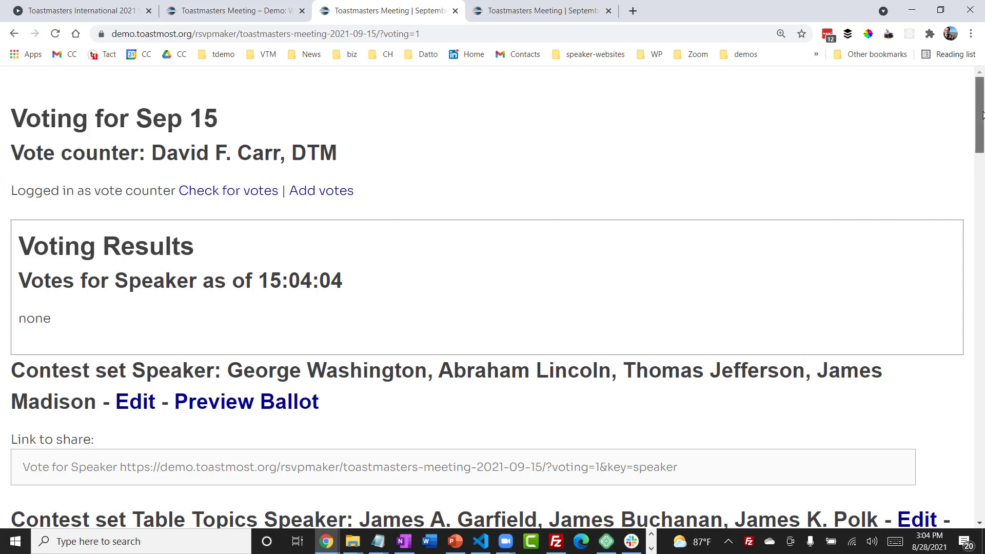
Step: Review the Speaker and Table Topics Speaker contests and go to the section for adding votes manually
{"action": "scroll", "coordinate": [983, 136], "scroll_direction": "down", "scroll_amount": 7}
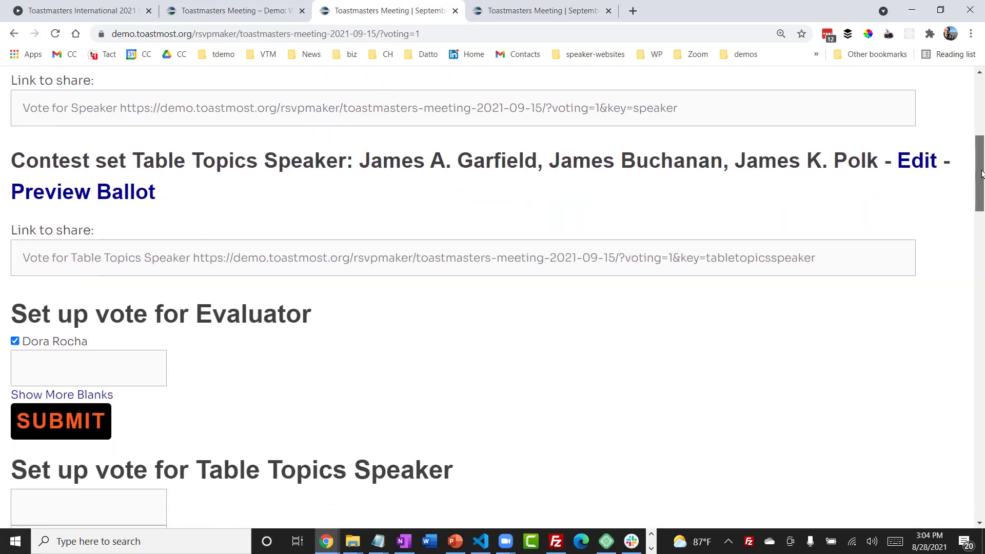
{"action": "scroll", "coordinate": [982, 175], "scroll_direction": "up", "scroll_amount": 7}
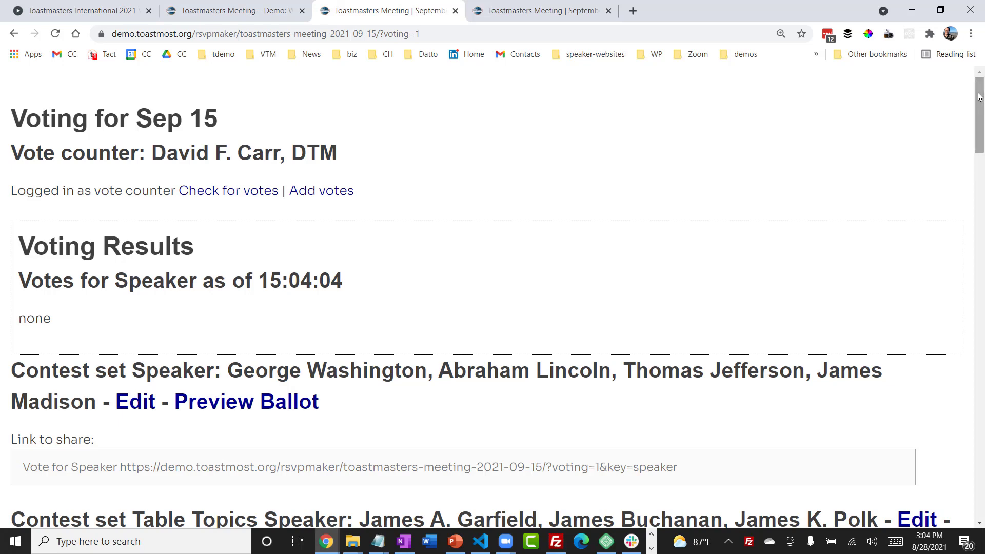
{"action": "mouse_move", "coordinate": [979, 97]}
{"action": "left_mouse_down"}
{"action": "mouse_move", "coordinate": [974, 242]}
{"action": "mouse_move", "coordinate": [961, 245]}
{"action": "mouse_move", "coordinate": [975, 88]}
{"action": "left_mouse_up"}
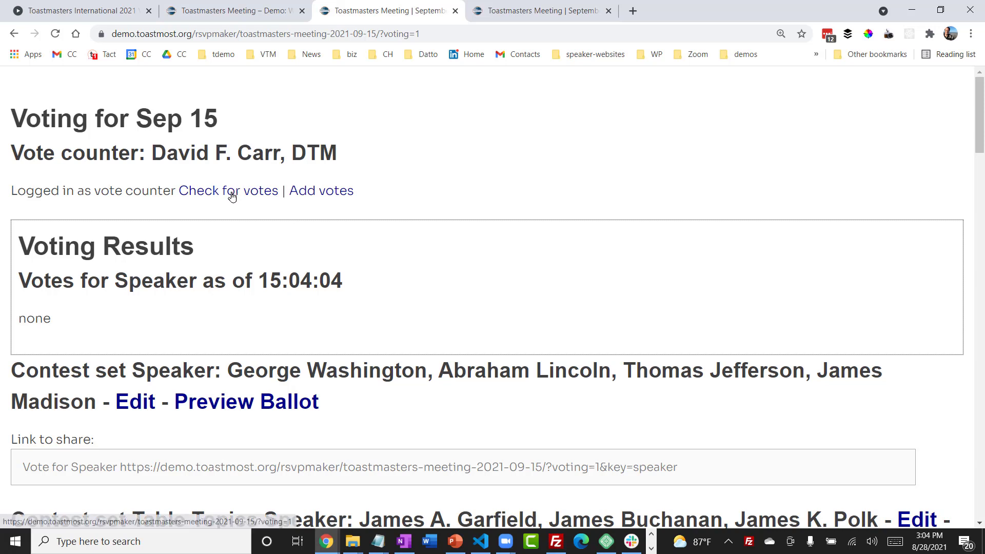
{"action": "left_click", "coordinate": [328, 194]}
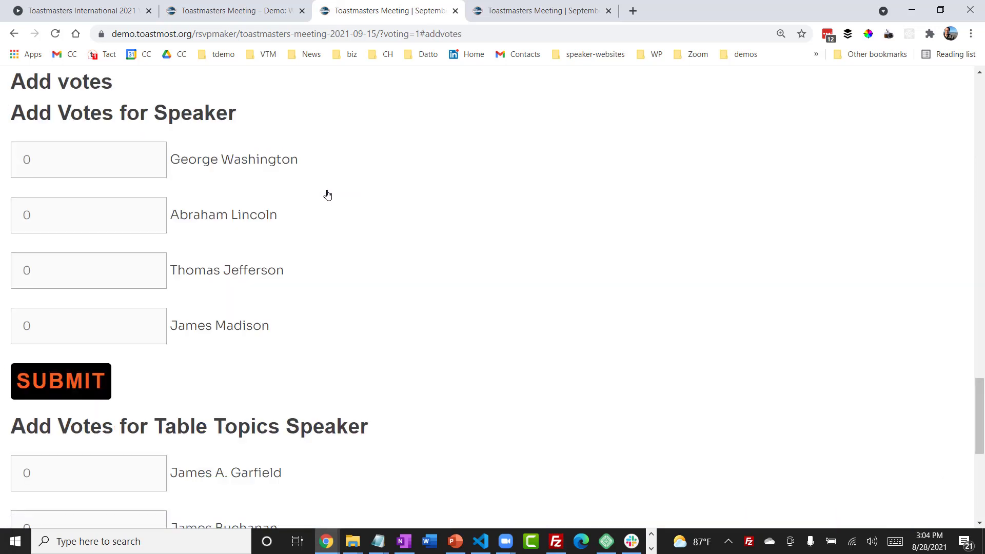
Step: Manually add 3 votes for George Washington and 1 for Abraham Lincoln in the Speaker contest and submit them
{"action": "left_click", "coordinate": [81, 162]}
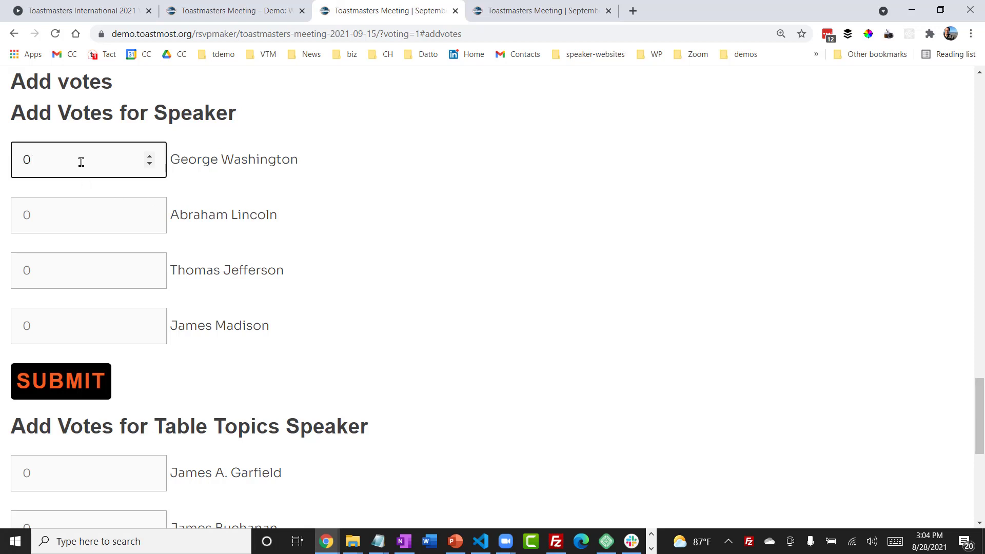
{"action": "key", "text": "BackSpace"}
{"action": "type", "text": "3"}
{"action": "left_click", "coordinate": [81, 219]}
{"action": "key", "text": "BackSpace"}
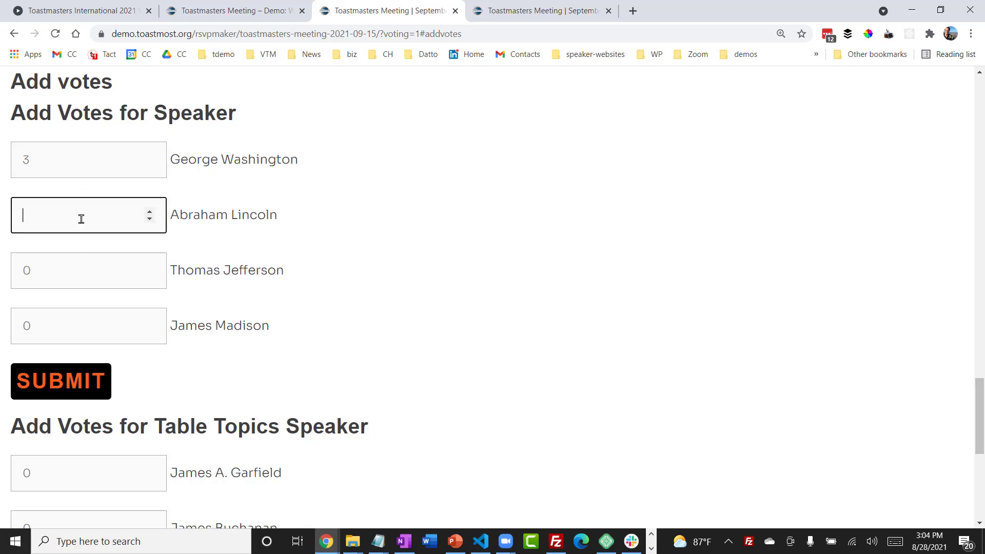
{"action": "type", "text": "1"}
{"action": "left_click", "coordinate": [67, 381]}
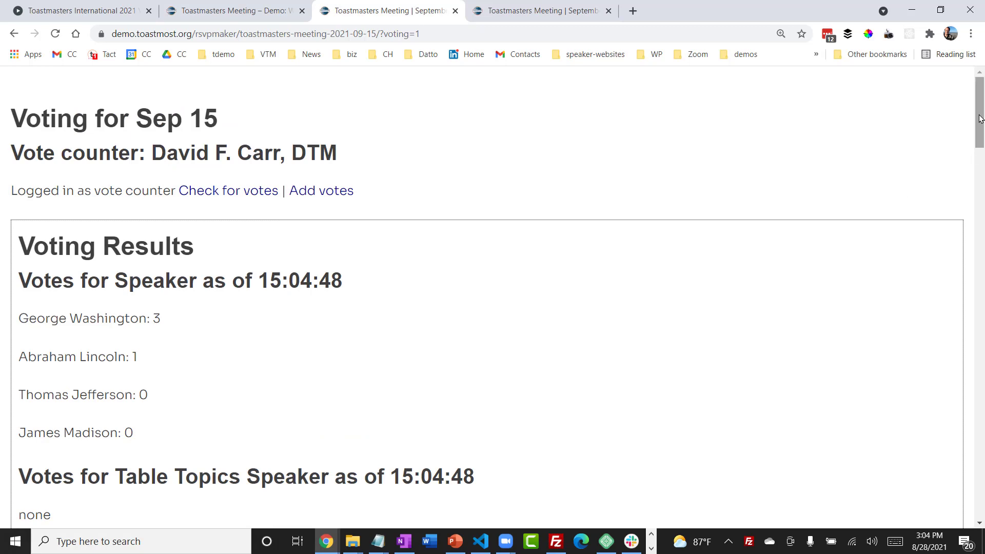
Step: Preview the Sep 15 Speaker ballot and cast a vote for Abraham Lincoln
{"action": "left_click_drag", "start_coordinate": [980, 119], "coordinate": [980, 185]}
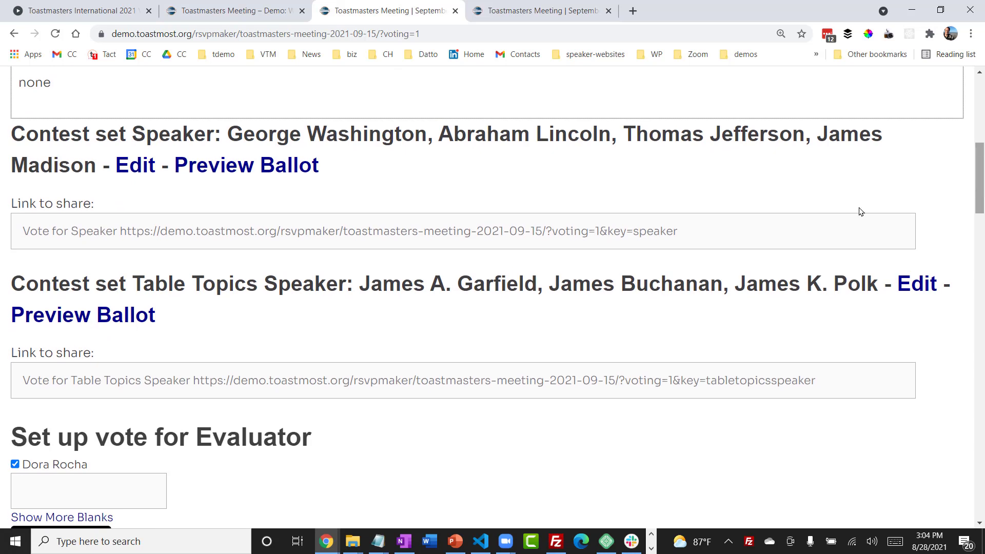
{"action": "left_click", "coordinate": [272, 169]}
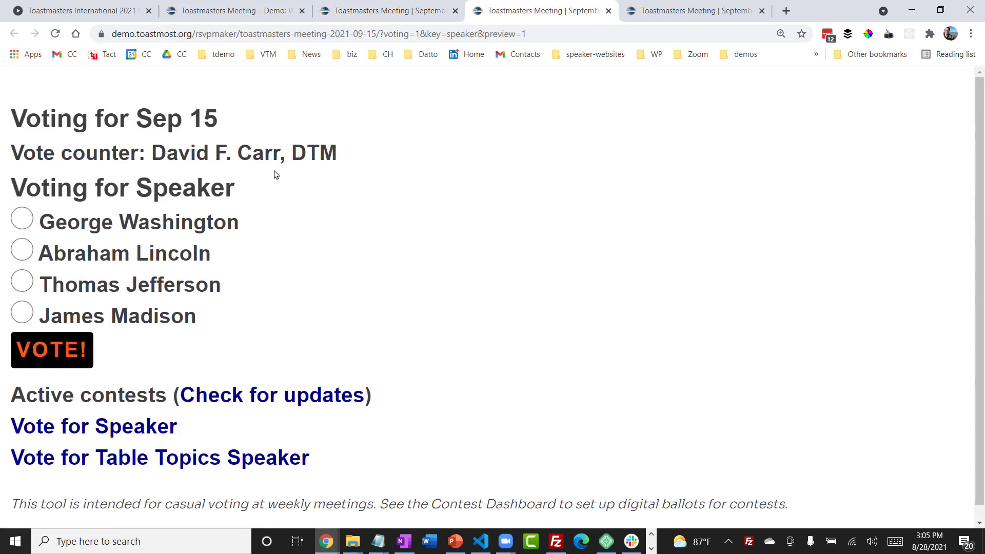
{"action": "left_click", "coordinate": [21, 250]}
{"action": "left_click", "coordinate": [55, 356]}
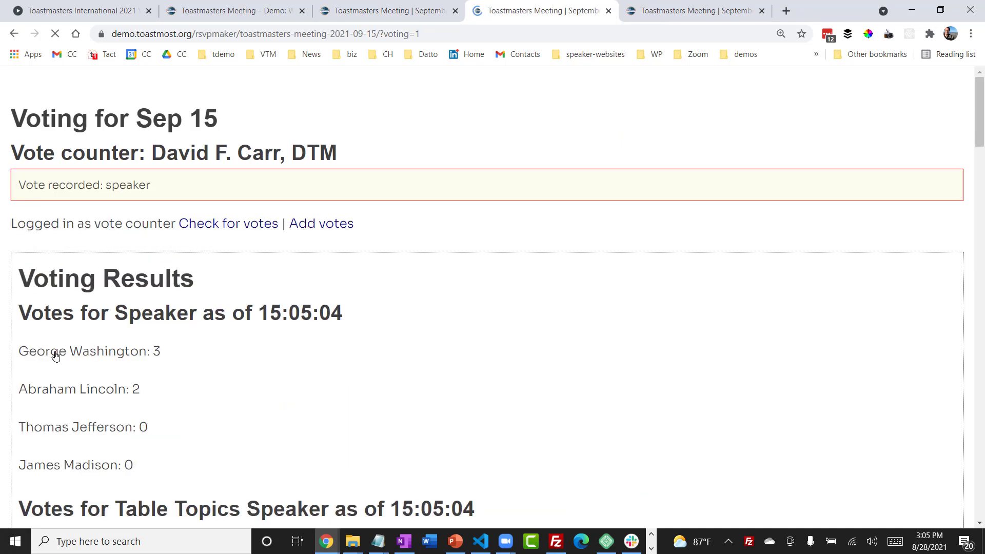
Step: Return to the original Sep 15 vote counter page and check for new votes in the voting results
{"action": "left_click", "coordinate": [380, 13]}
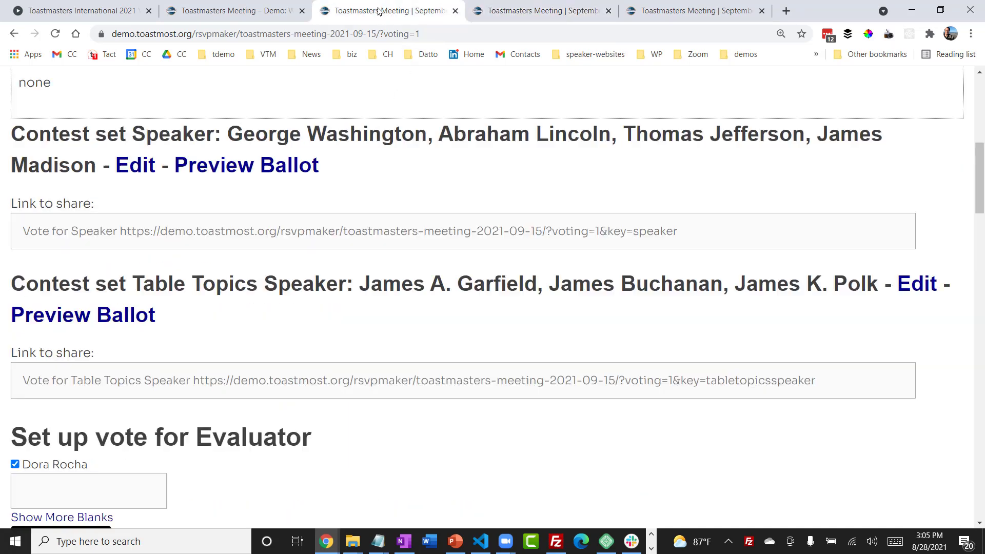
{"action": "left_click_drag", "start_coordinate": [981, 165], "coordinate": [981, 97]}
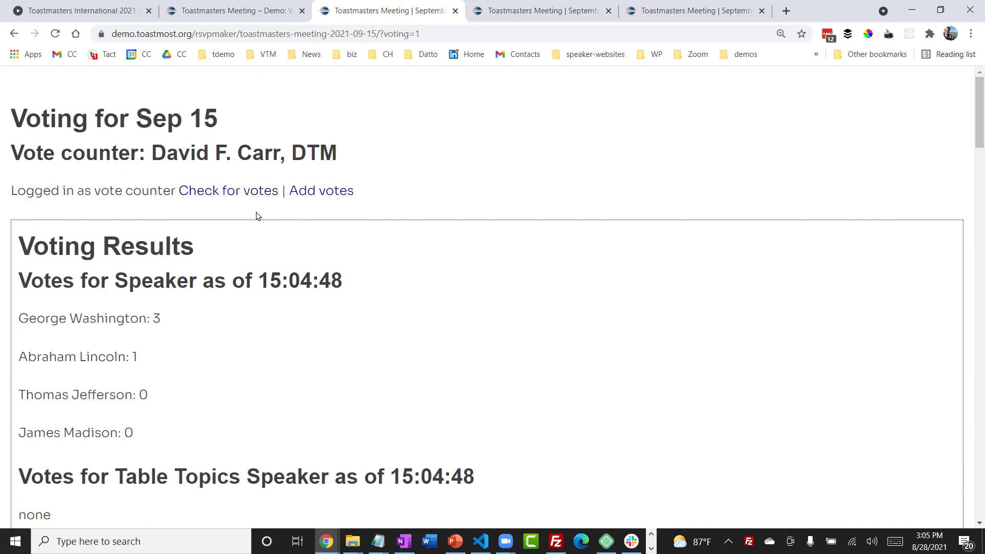
{"action": "left_click", "coordinate": [234, 195]}
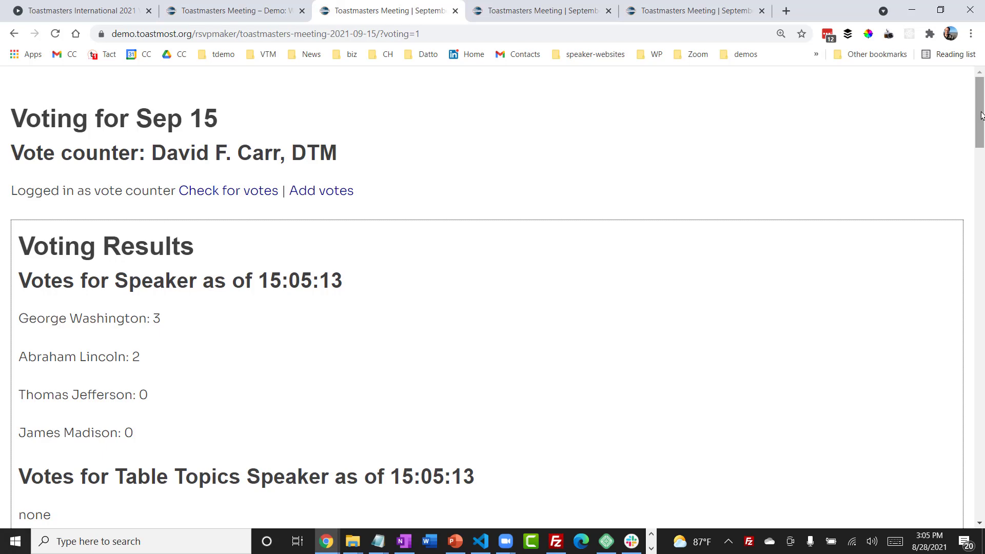
Step: Switch the Sep 15 vote counter role to another club member chosen from the member list and submit the change
{"action": "left_click_drag", "start_coordinate": [981, 115], "coordinate": [932, 388]}
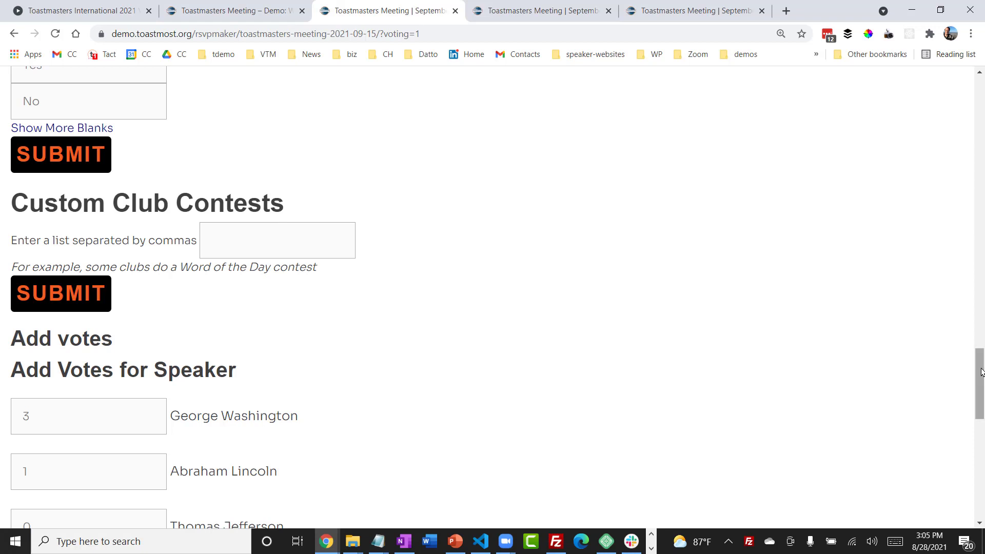
{"action": "left_click_drag", "start_coordinate": [982, 373], "coordinate": [978, 519]}
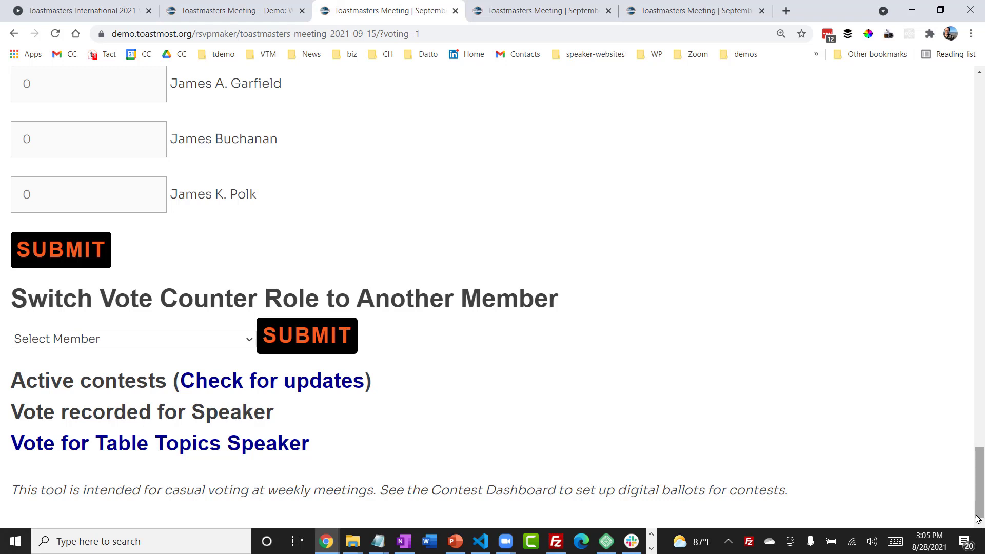
{"action": "left_click", "coordinate": [225, 342]}
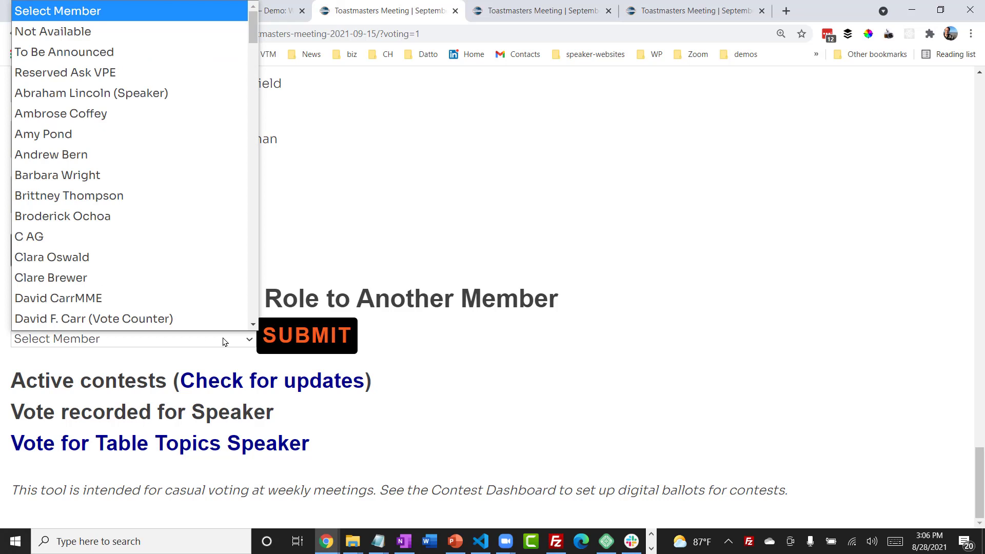
{"action": "scroll", "coordinate": [152, 269], "scroll_direction": "down", "scroll_amount": 1}
{"action": "left_click", "coordinate": [145, 239]}
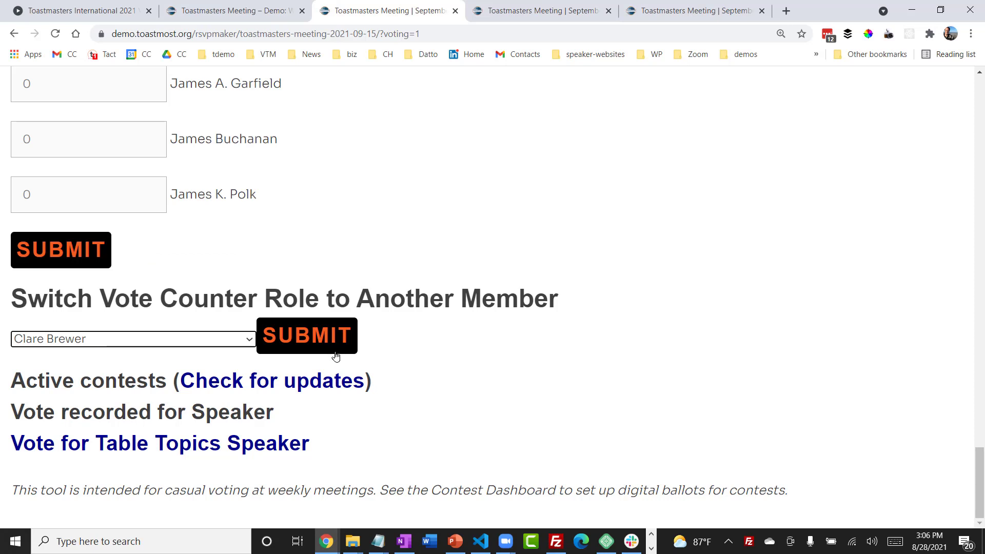
{"action": "left_click", "coordinate": [315, 338]}
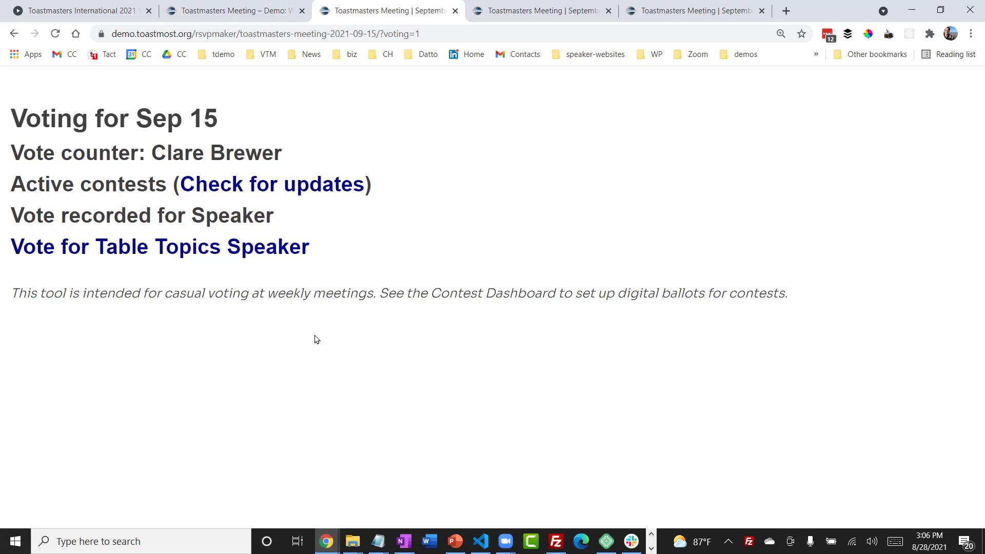
Step: Open the Table Topics Speaker ballot for Sep 15 and cast a vote for James Buchanan
{"action": "left_click", "coordinate": [143, 248]}
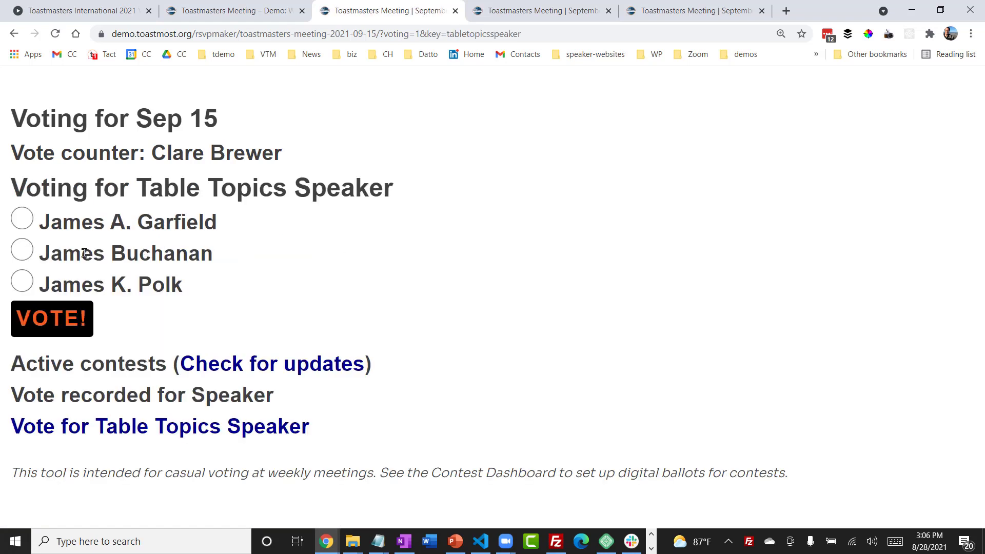
{"action": "left_click", "coordinate": [22, 250]}
{"action": "left_click", "coordinate": [66, 322]}
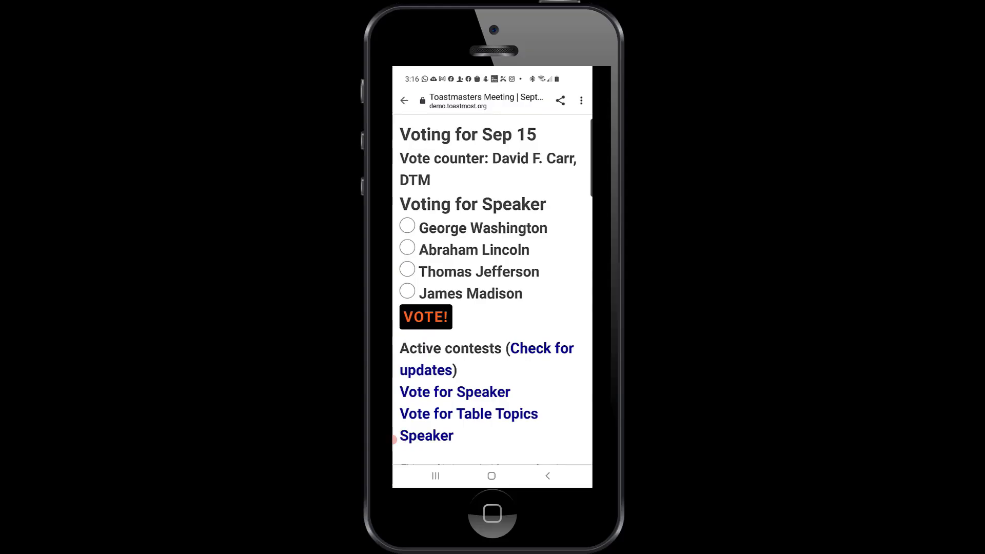
Step: On the phone's Sep 15 voting page, cast a vote for Abraham Lincoln in the Speaker contest
{"action": "left_click", "coordinate": [407, 247]}
{"action": "left_click", "coordinate": [426, 316]}
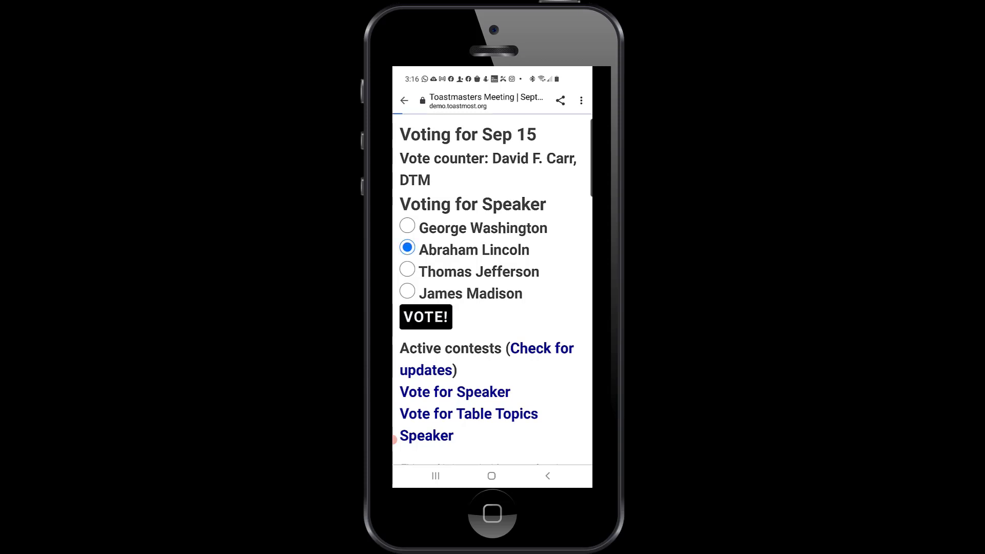